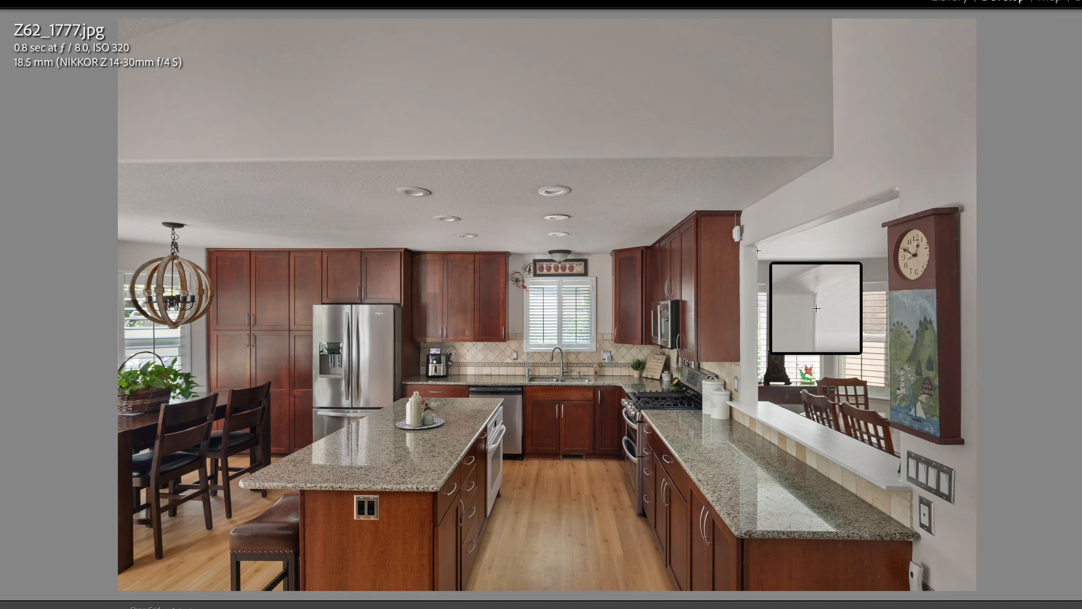
# - Straighten the wide kitchen photo with two vertical and two horizontal perspective guides, and crop away the excess ceiling and the clock wall
pyautogui.moveTo(757, 250); pyautogui.dragTo(759, 397)
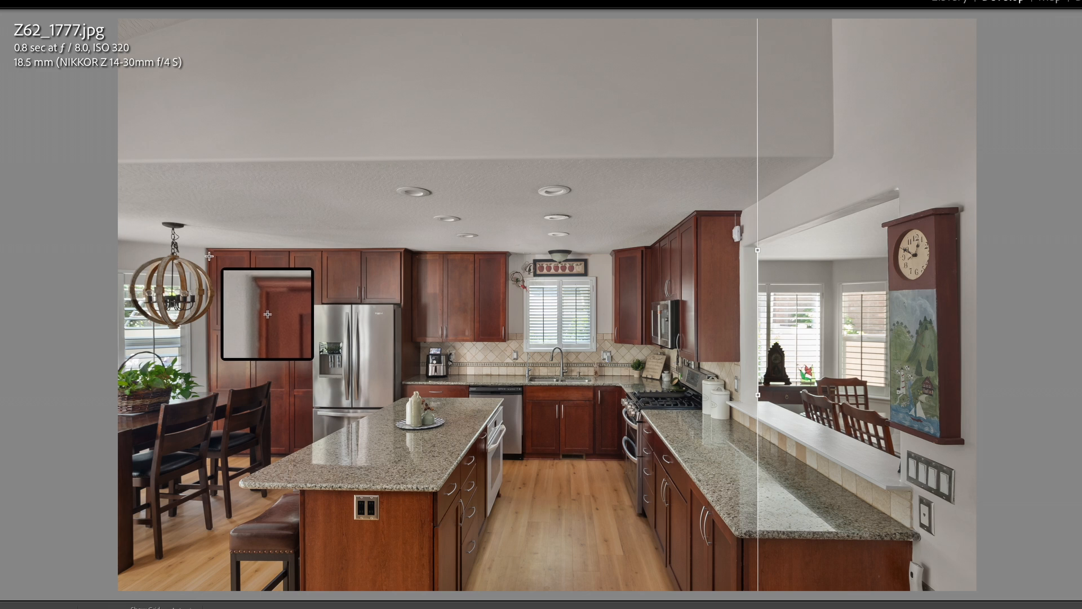
pyautogui.moveTo(209, 256); pyautogui.dragTo(210, 393)
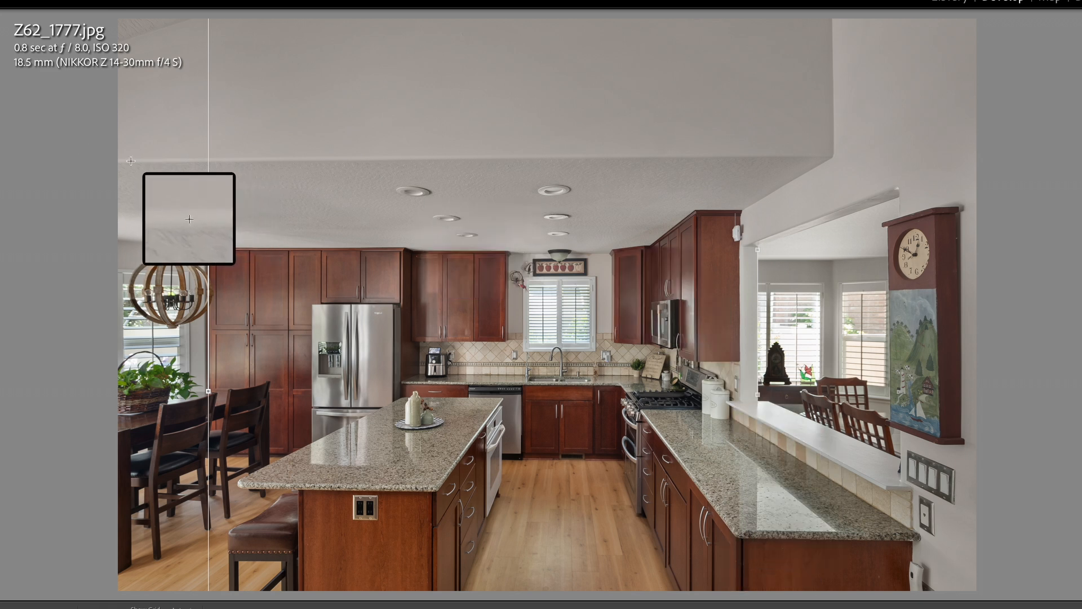
pyautogui.moveTo(131, 161); pyautogui.dragTo(857, 156)
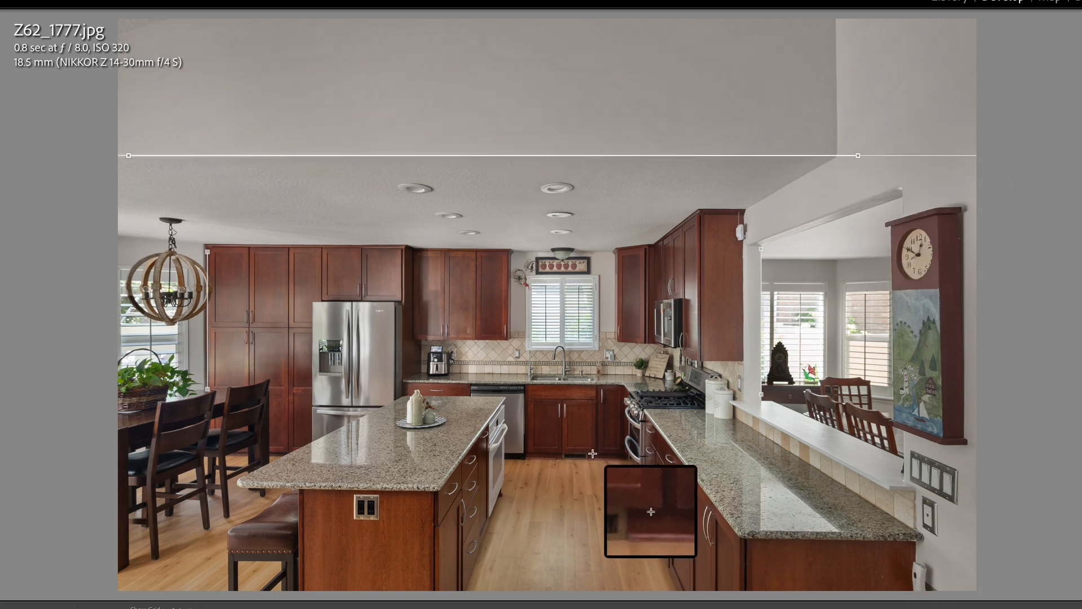
pyautogui.moveTo(592, 453); pyautogui.dragTo(529, 452)
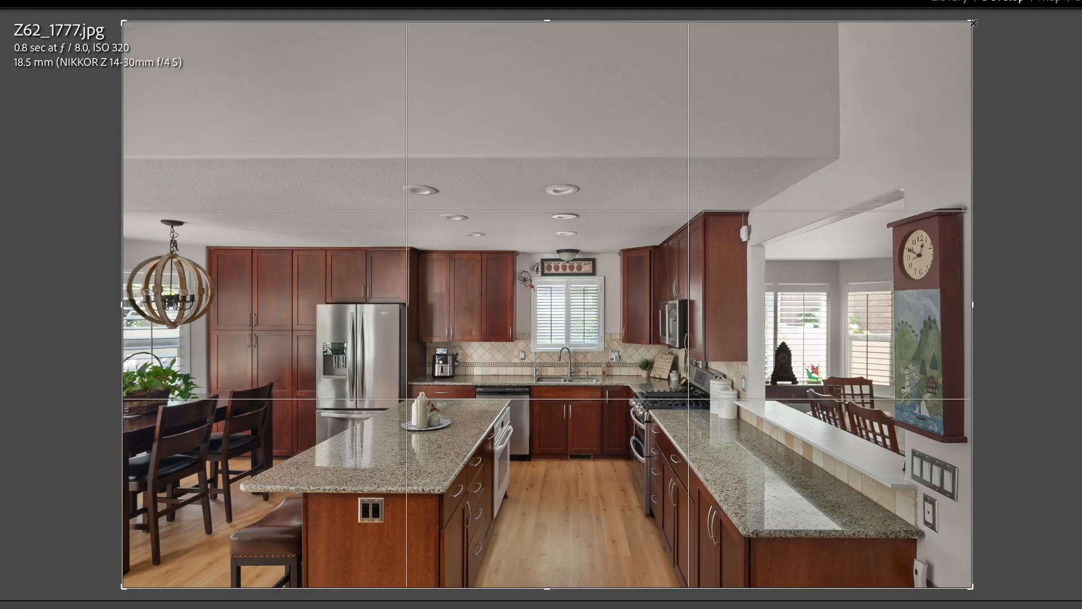
pyautogui.moveTo(973, 23); pyautogui.dragTo(914, 75)
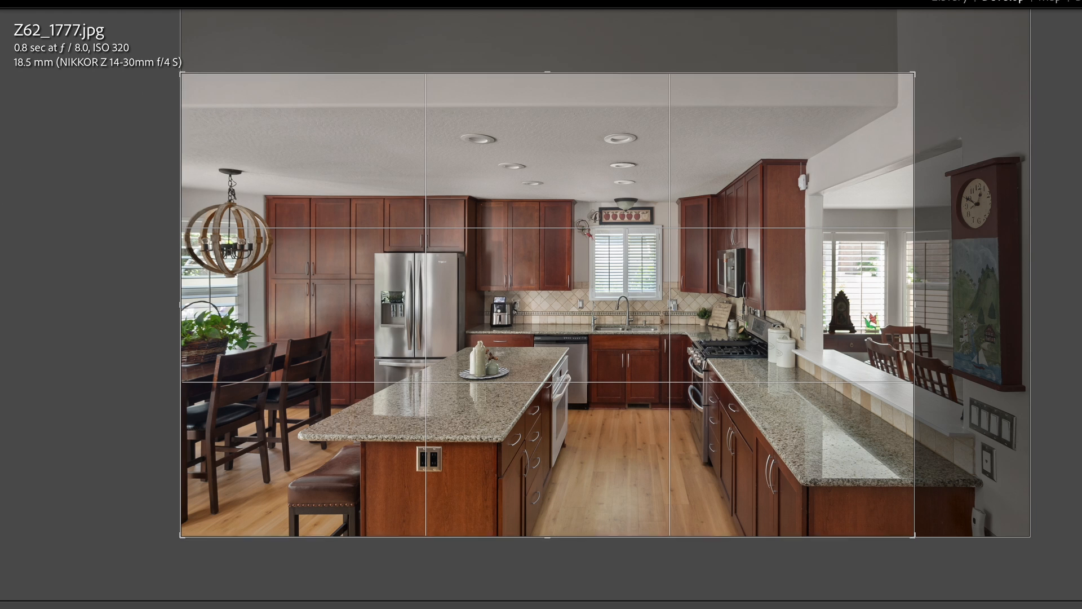
pyautogui.press('Return')
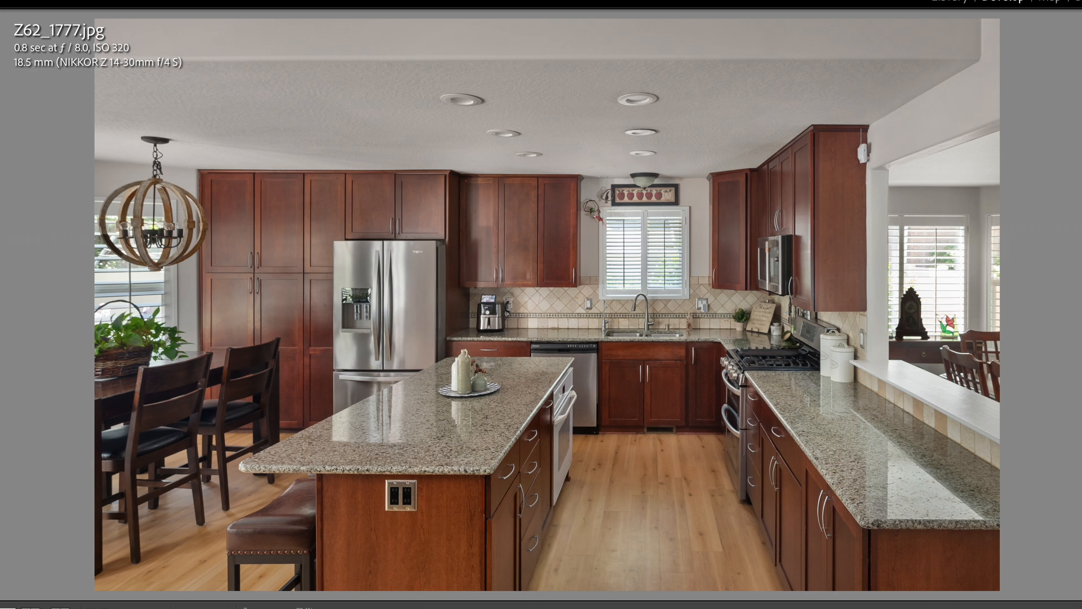
# - Straighten the verticals of Z62_1782.jpg with guides along the sink window's right edge and the wall corner beside the dining area
pyautogui.press('Right')
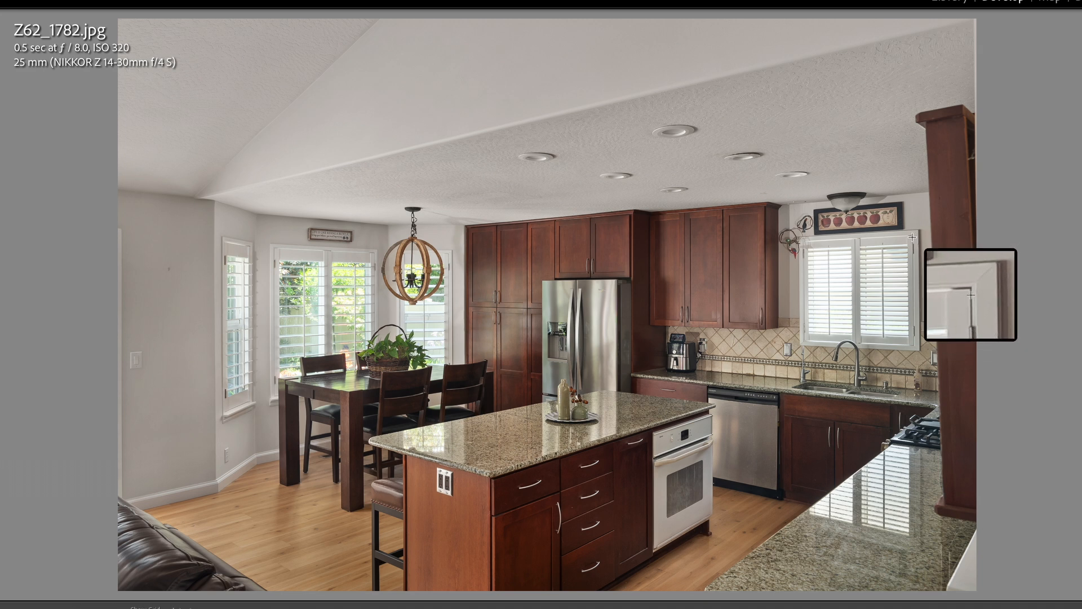
pyautogui.moveTo(912, 237)
pyautogui.mouseDown()
pyautogui.moveTo(914, 354)
pyautogui.moveTo(913, 343)
pyautogui.mouseUp()
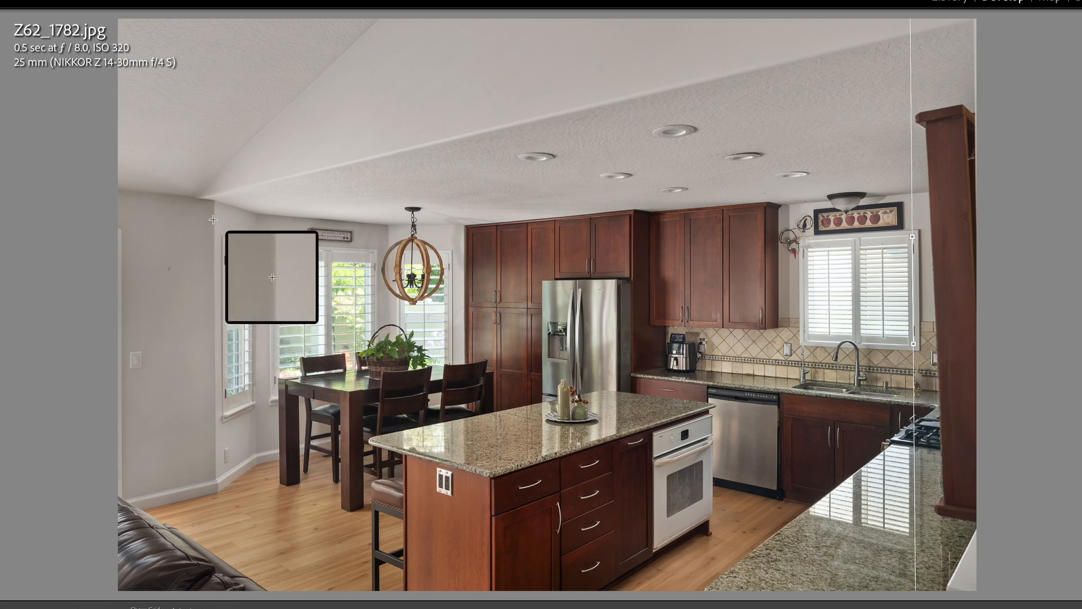
pyautogui.moveTo(214, 219); pyautogui.dragTo(215, 466)
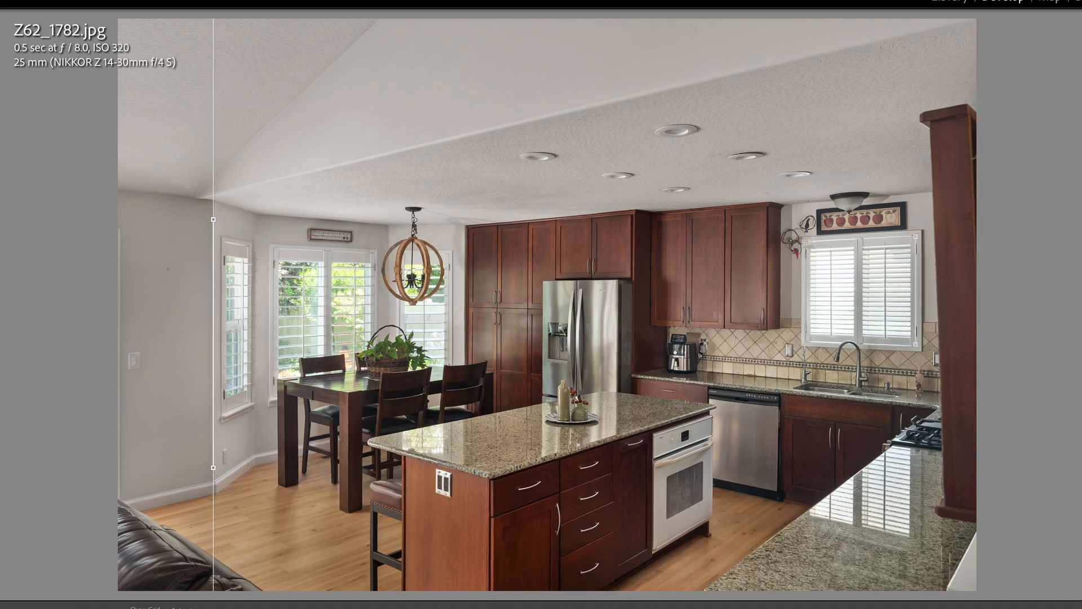
# - Crop Z62_1782.jpg tighter to cut off the upper ceiling, most of the wood post and the outer strip of the left wall
pyautogui.press('r')
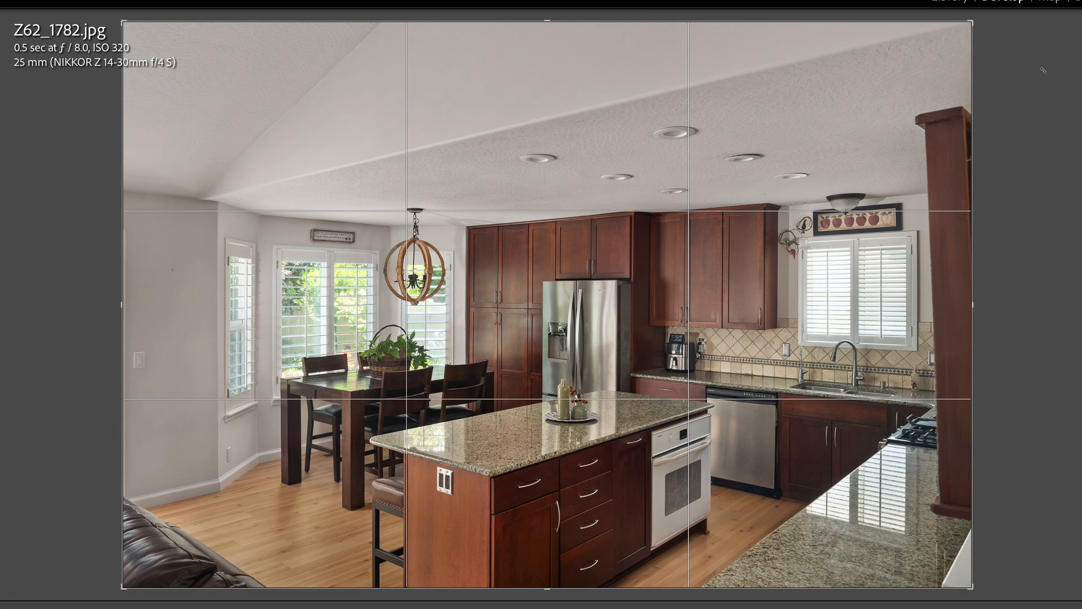
pyautogui.moveTo(974, 22); pyautogui.dragTo(951, 63)
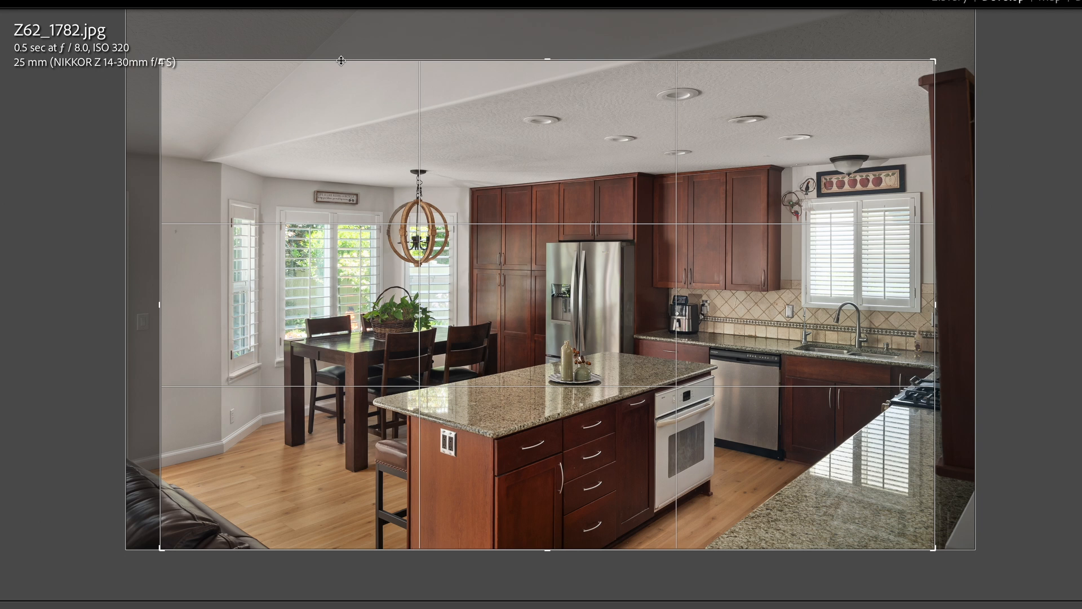
pyautogui.moveTo(341, 60); pyautogui.dragTo(341, 82)
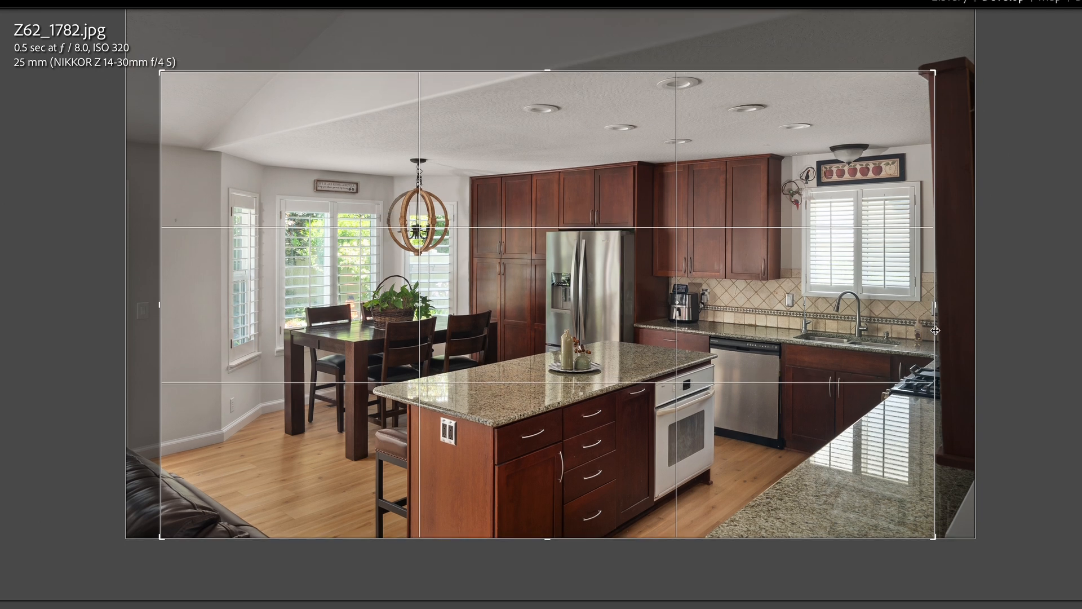
pyautogui.moveTo(935, 331); pyautogui.dragTo(935, 331)
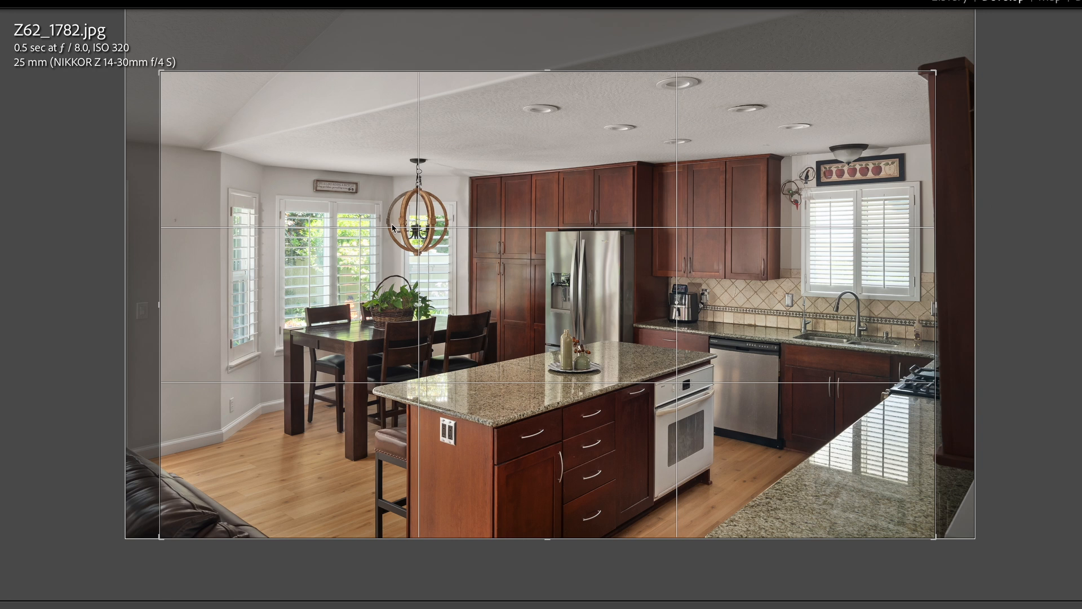
pyautogui.rightClick(479, 298)
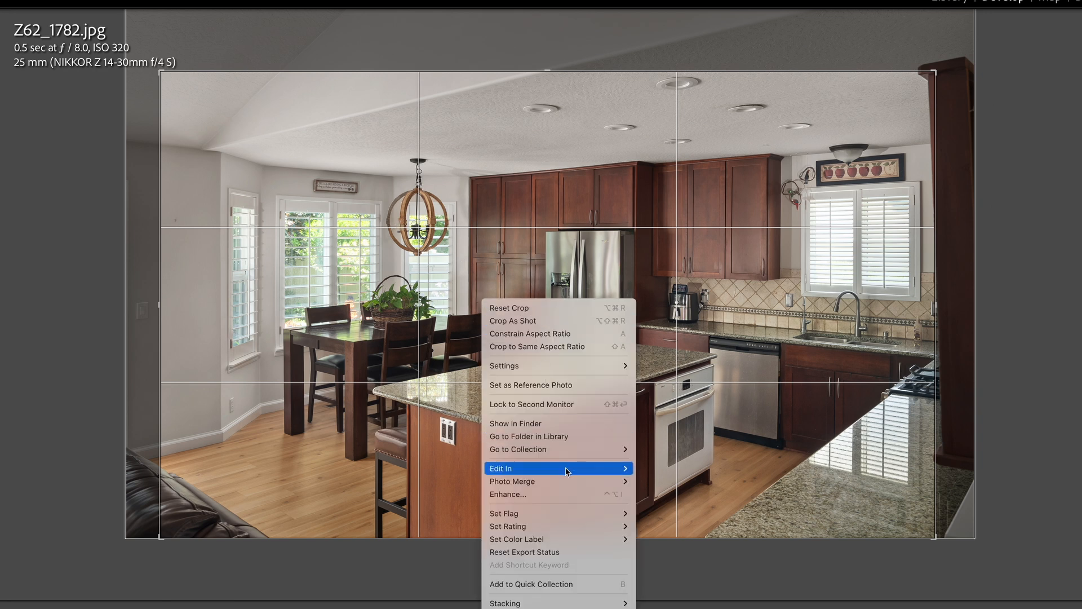
pyautogui.moveTo(567, 469)
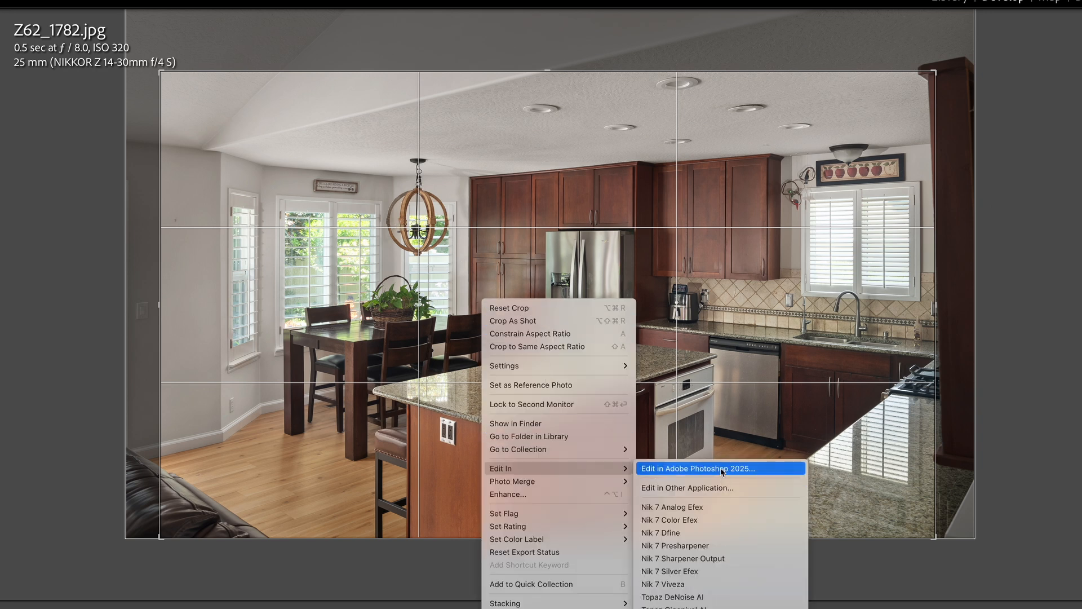
pyautogui.click(931, 573)
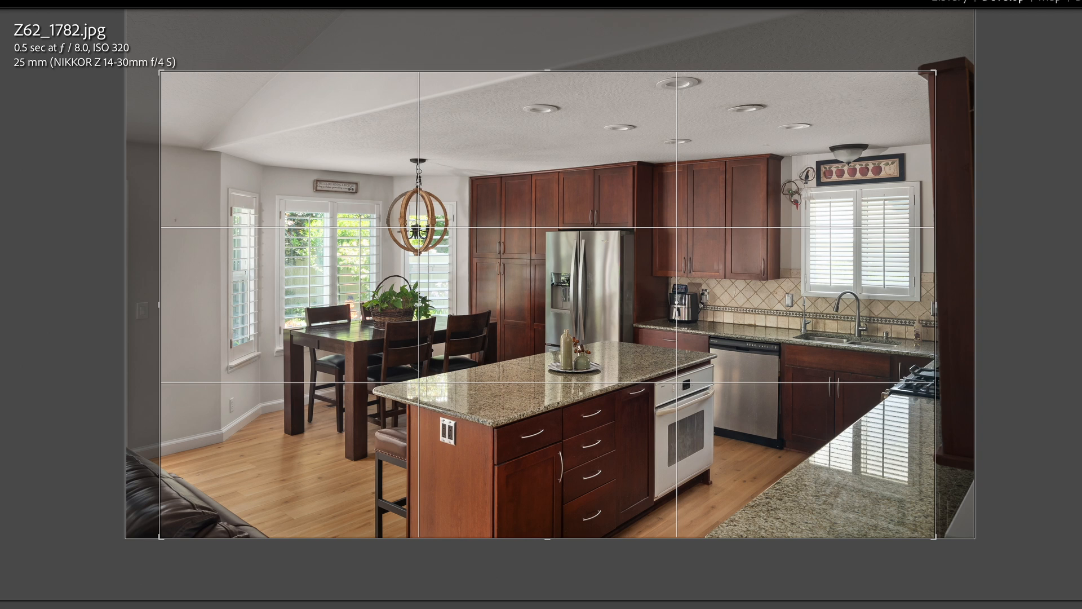
# - Apply the crop and open the photo for editing in Adobe Photoshop 2025
pyautogui.press('Return')
pyautogui.rightClick(241, 153)
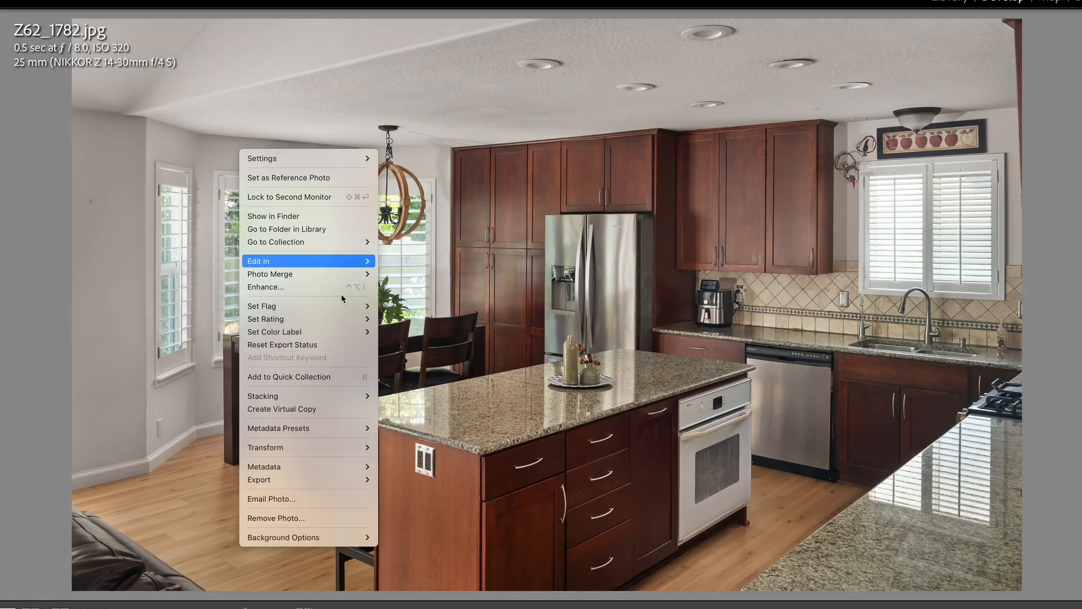
pyautogui.moveTo(369, 262)
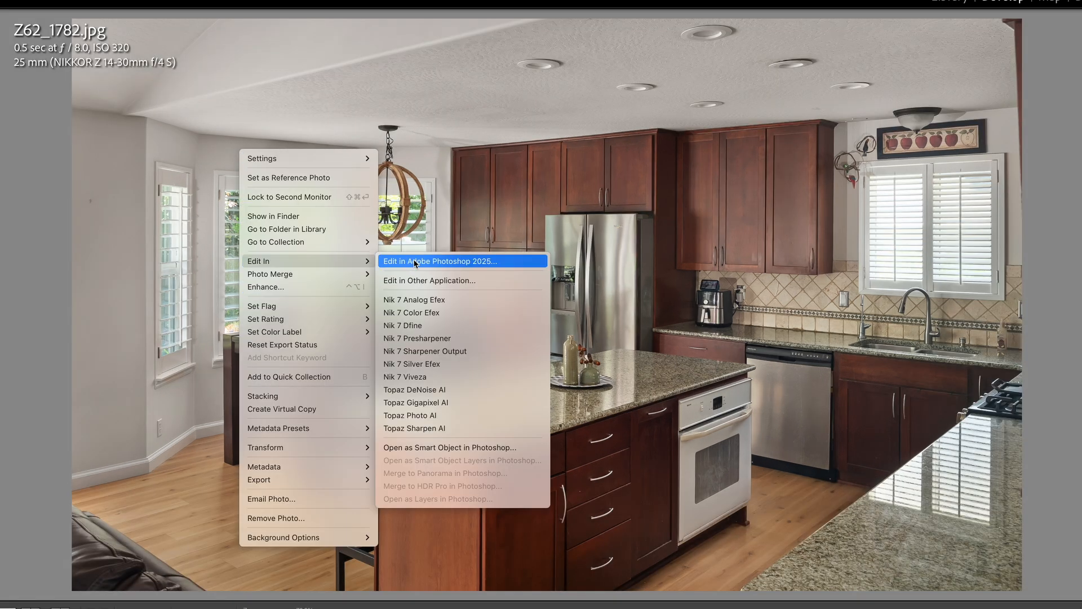
pyautogui.click(415, 262)
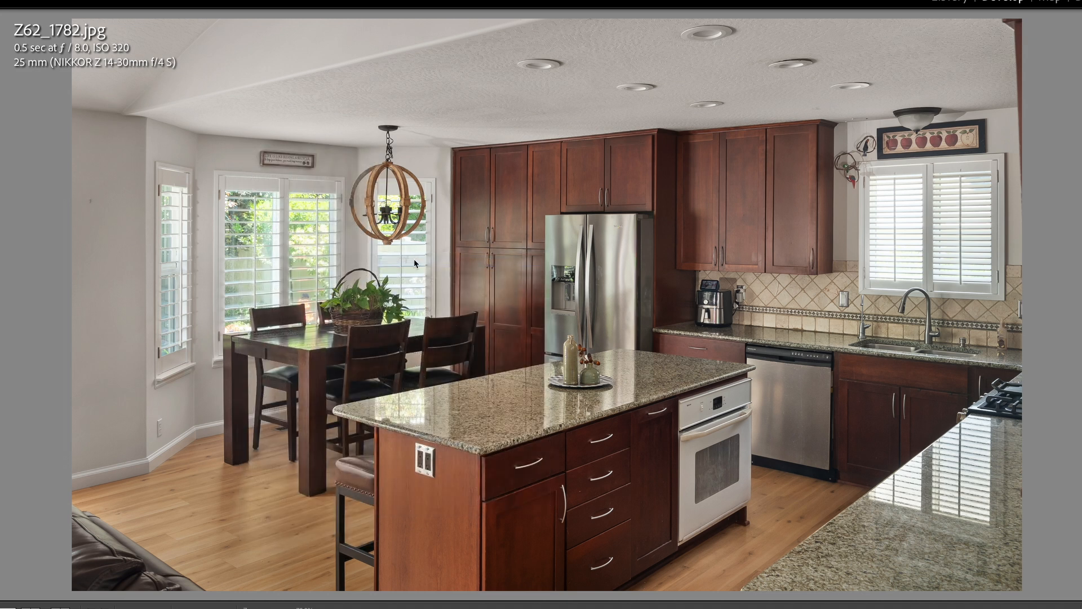
pyautogui.click(635, 282)
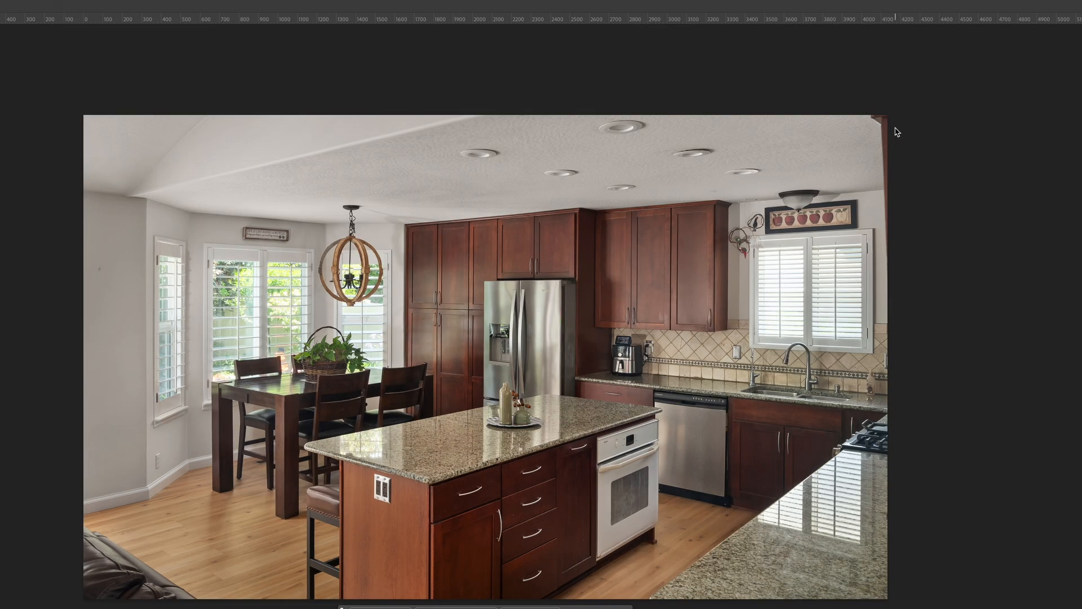
# - Remove the wood post remnant at the photo's upper-right edge and the leather sofa in its lower-left corner by brushing over them
pyautogui.click(877, 122)
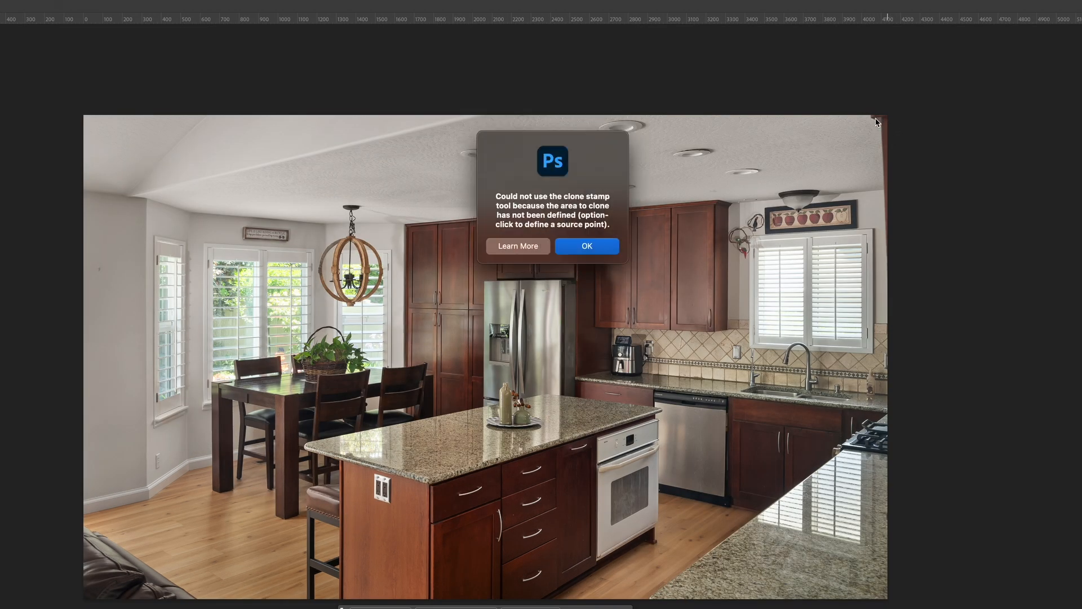
pyautogui.click(607, 245)
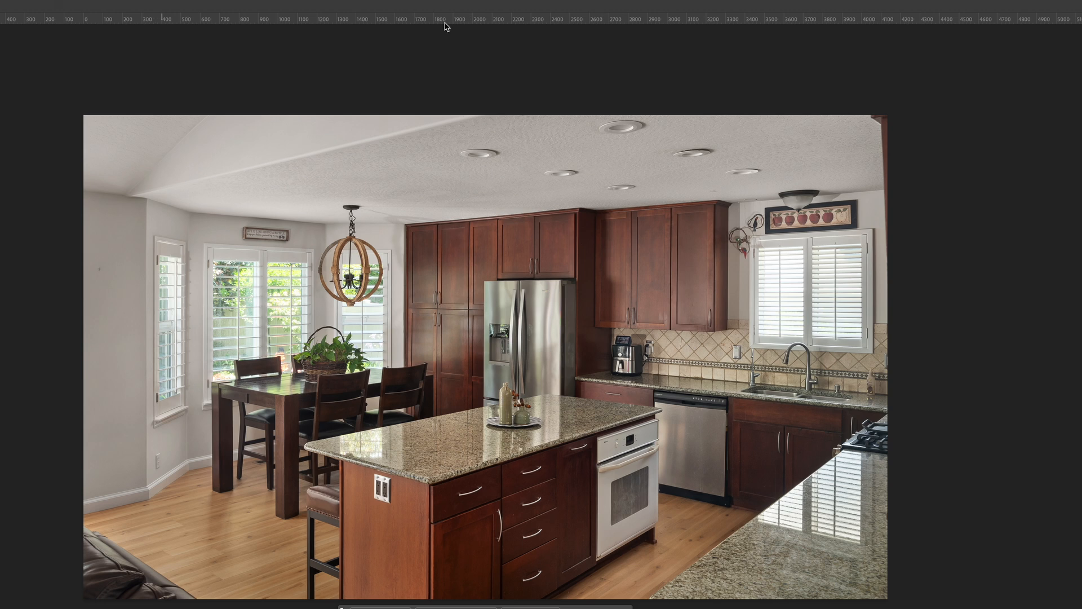
pyautogui.click(885, 114)
pyautogui.moveTo(894, 164)
pyautogui.mouseDown()
pyautogui.moveTo(906, 194)
pyautogui.moveTo(906, 213)
pyautogui.moveTo(900, 185)
pyautogui.moveTo(905, 269)
pyautogui.mouseUp()
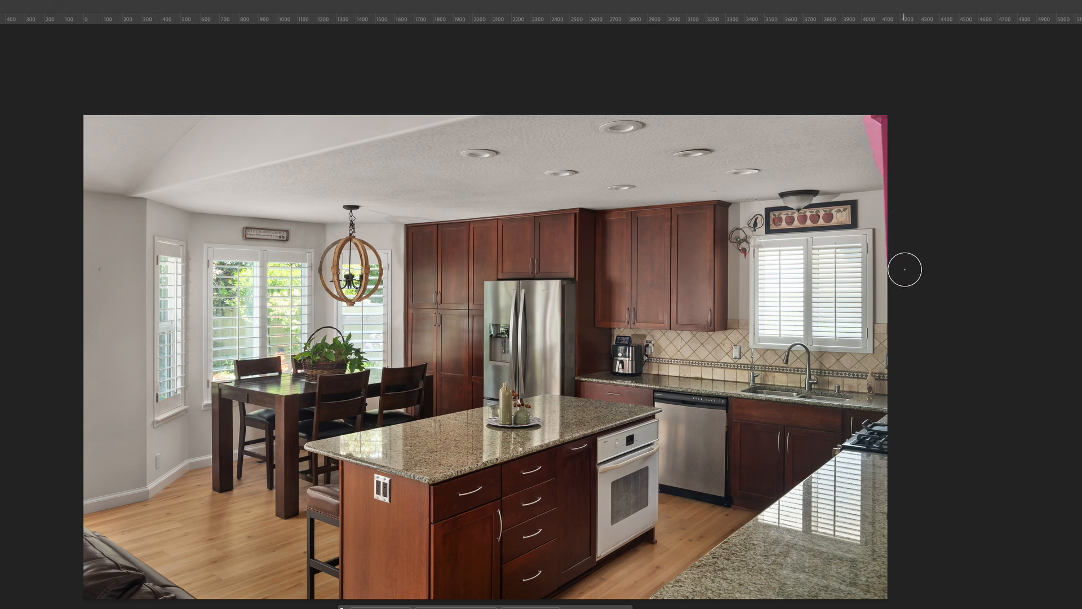
pyautogui.click(898, 2)
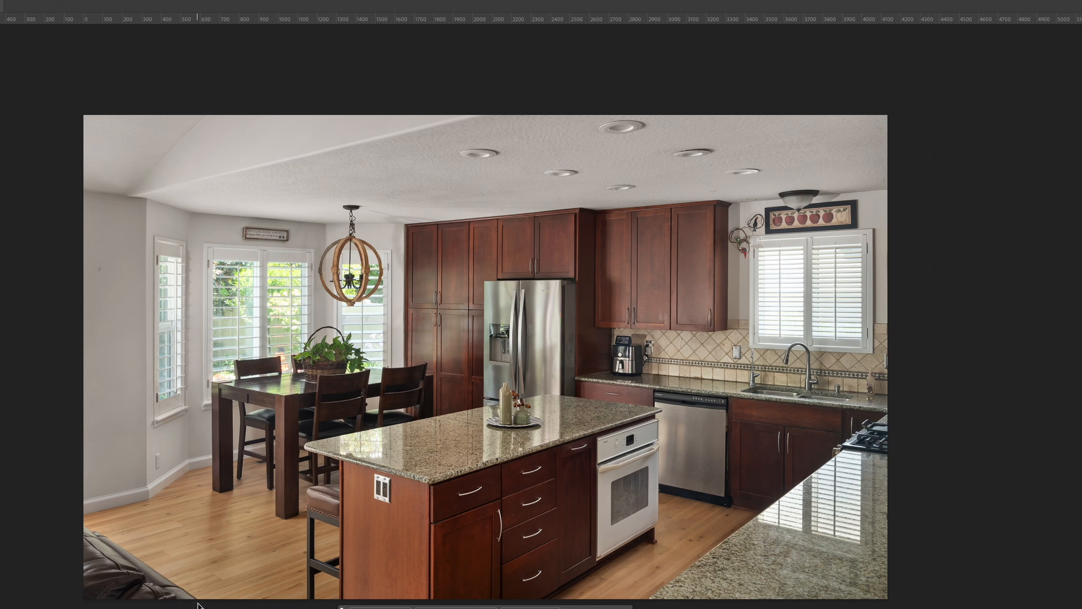
pyautogui.moveTo(200, 603)
pyautogui.mouseDown()
pyautogui.moveTo(96, 536)
pyautogui.moveTo(85, 544)
pyautogui.moveTo(88, 592)
pyautogui.moveTo(120, 606)
pyautogui.moveTo(159, 596)
pyautogui.moveTo(123, 589)
pyautogui.moveTo(103, 566)
pyautogui.mouseUp()
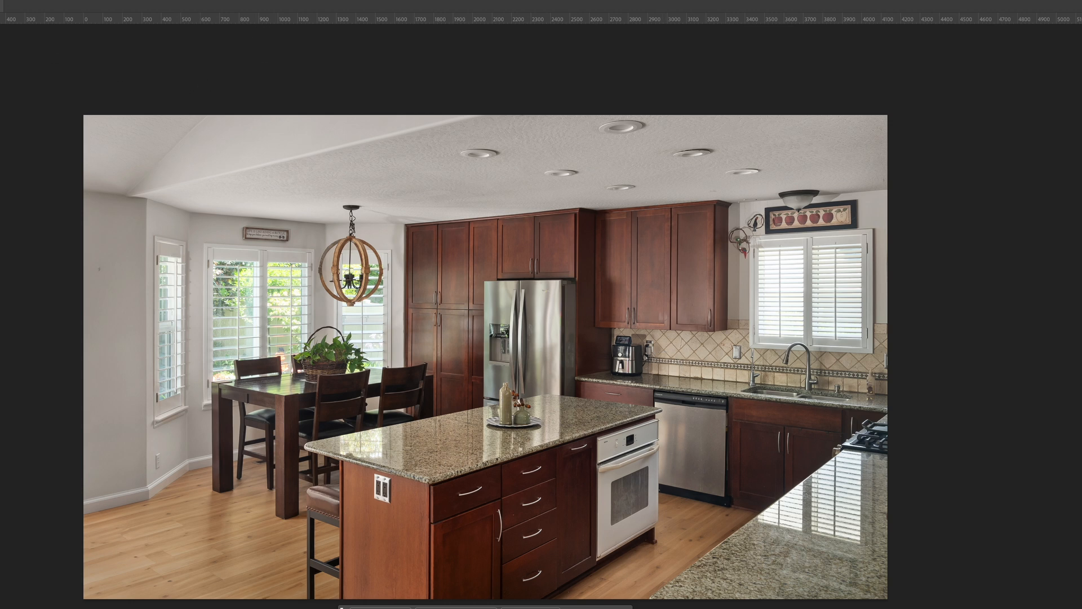
# - Save the retouched Z62_1782.jpg document and close it to return to Lightroom
pyautogui.press('super+w')
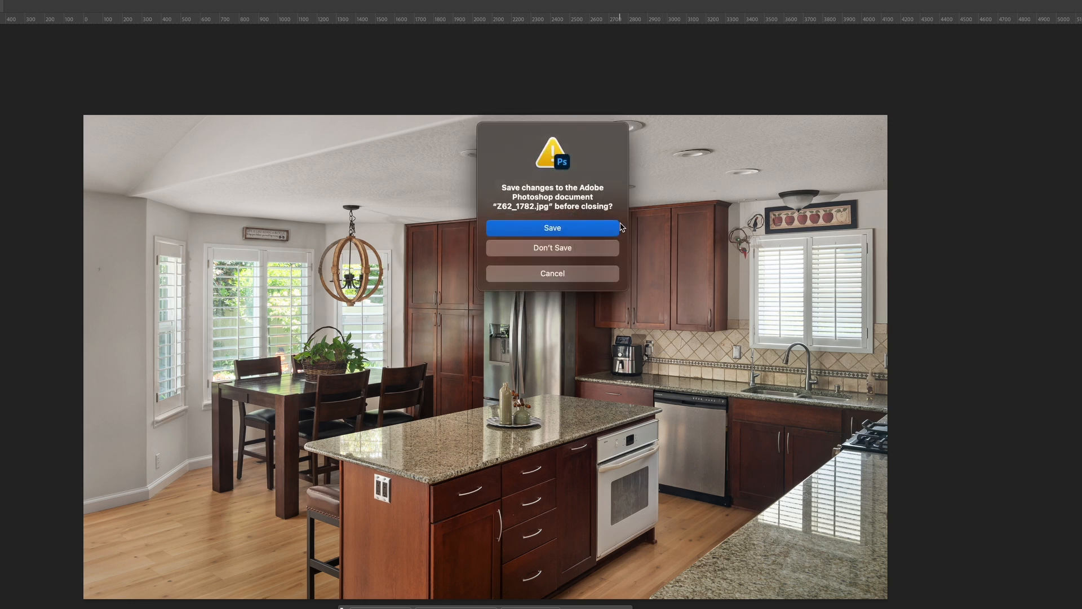
pyautogui.click(590, 231)
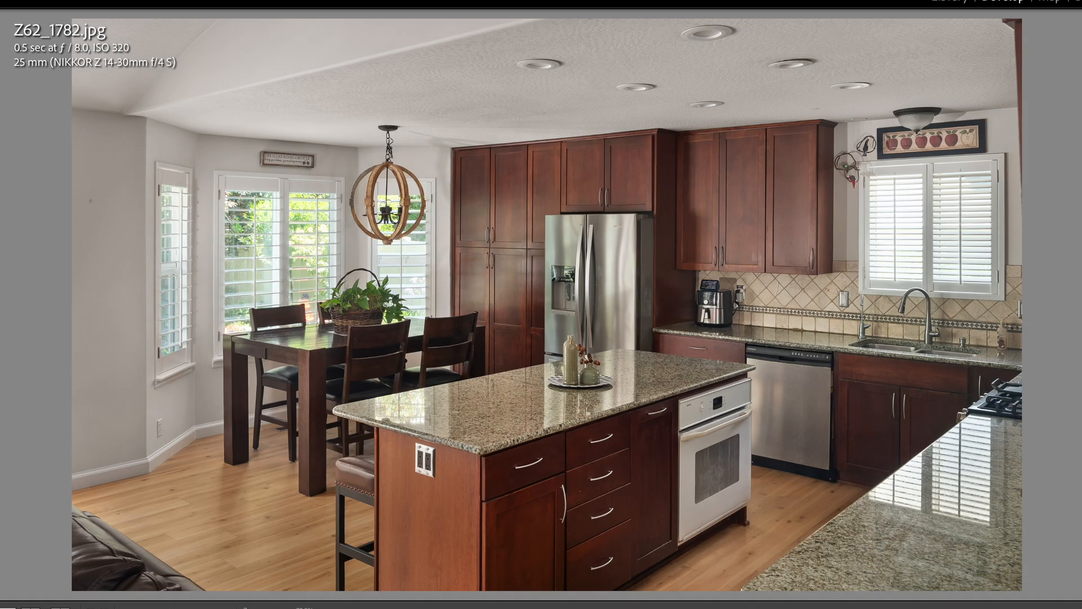
# - Enlarge the crop of the original Z62_1782.jpg to include the upper ceiling and the wood post again
pyautogui.press('Left')
pyautogui.press('r')
pyautogui.moveTo(934, 72); pyautogui.dragTo(955, 21)
# - Compare the original Z62_1782.jpg with the retouched Z62_1782-Edit.tif by switching between them
pyautogui.press('Right')
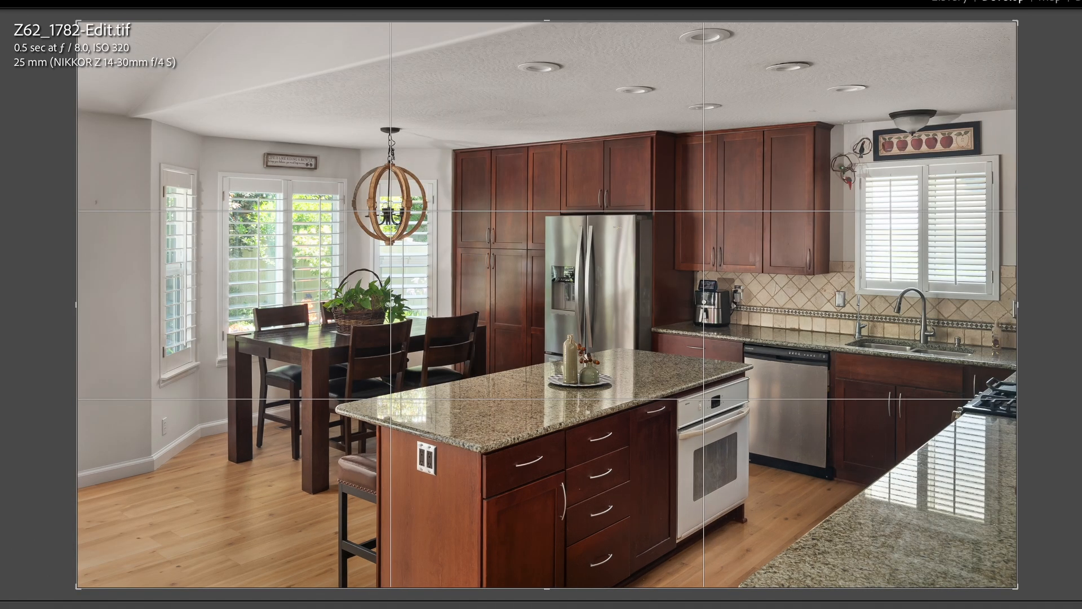
pyautogui.press('Left')
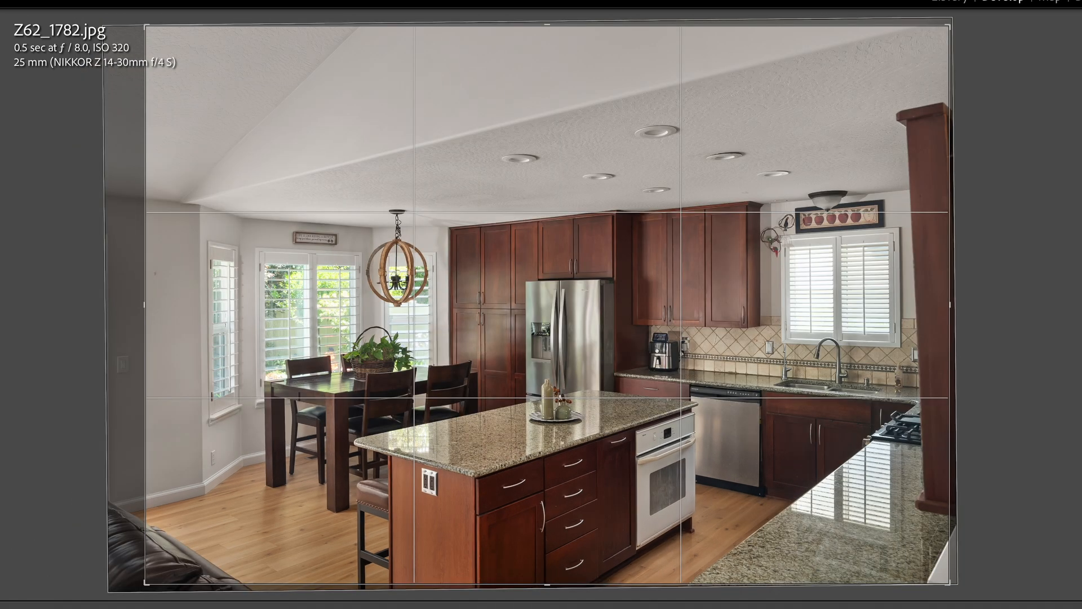
pyautogui.press('Right')
pyautogui.press('Left')
pyautogui.press('Right')
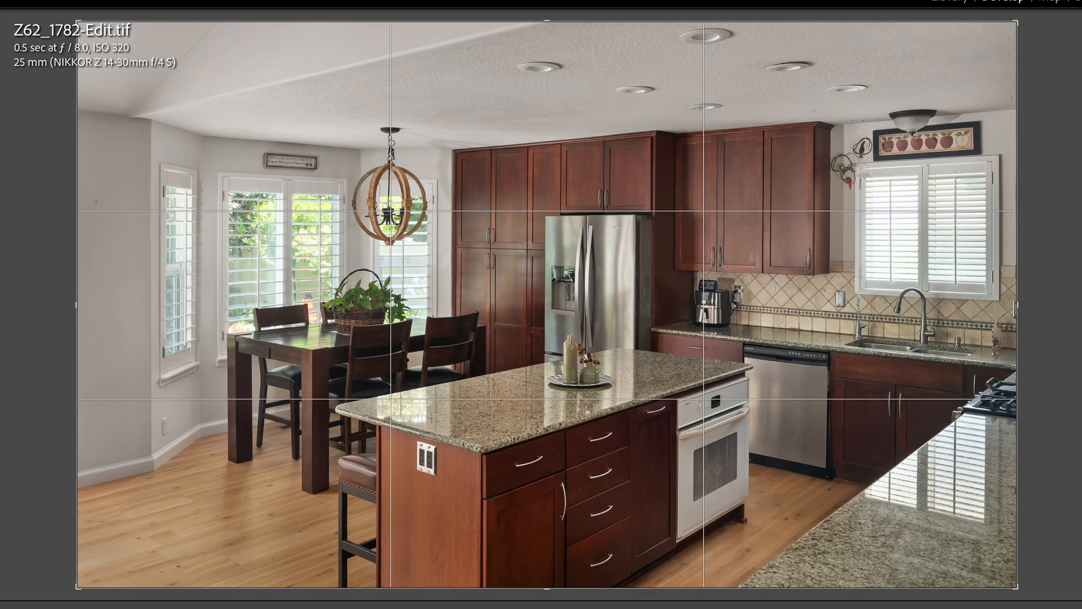